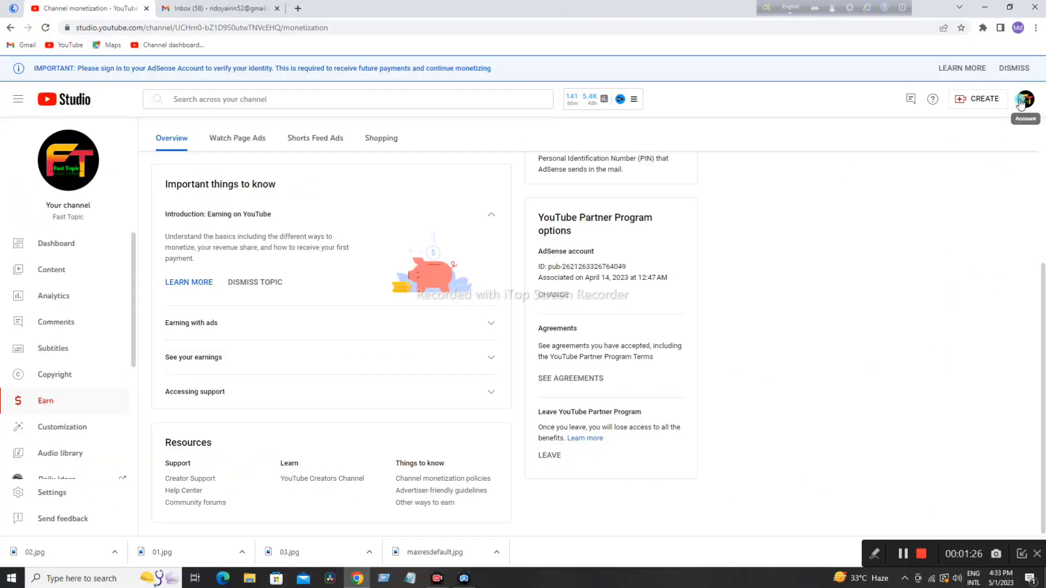
Open the channel account menu from YouTube Studio's Earn page.
left_click(1025, 99)
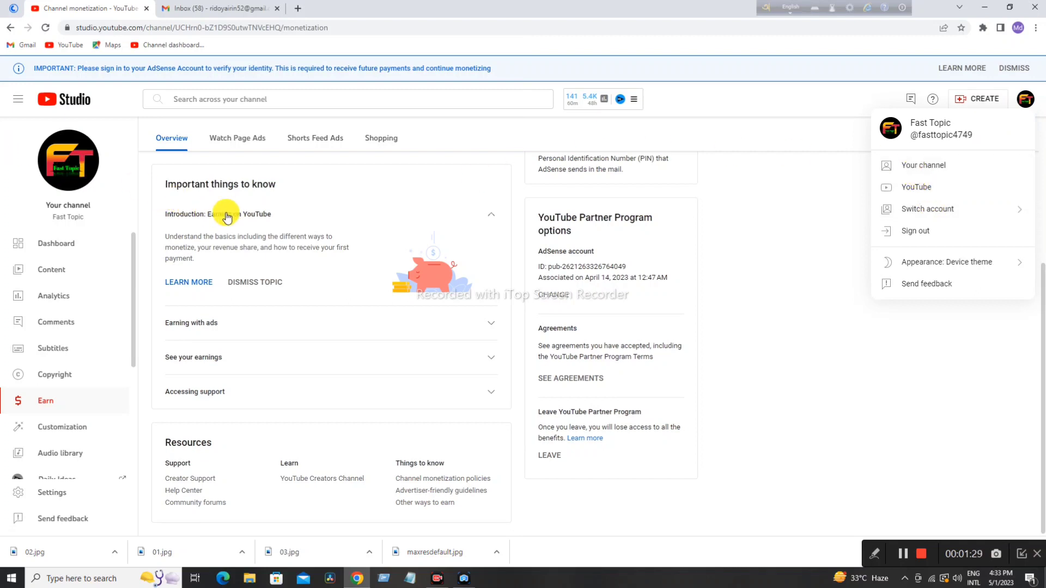
Search 'adsense login' in a new tab and open the Google AdSense start page.
left_click(822, 230)
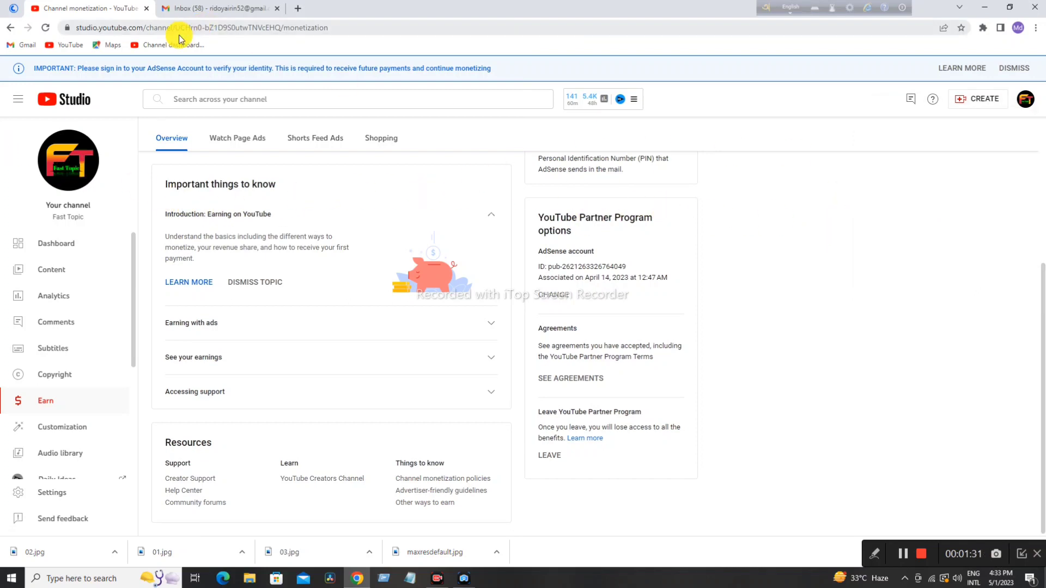
left_click(298, 9)
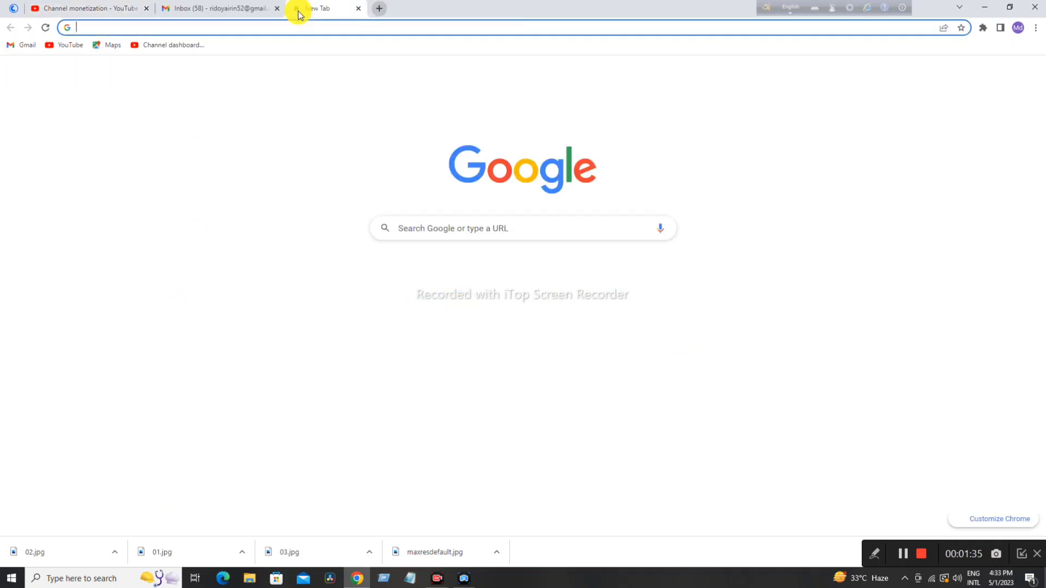
left_click(449, 229)
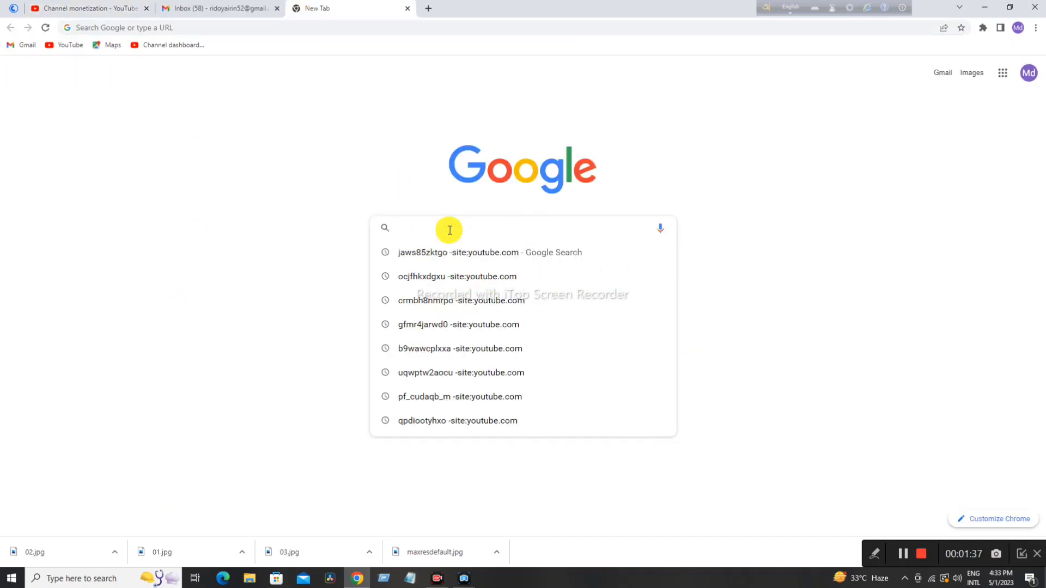
type("adsense login")
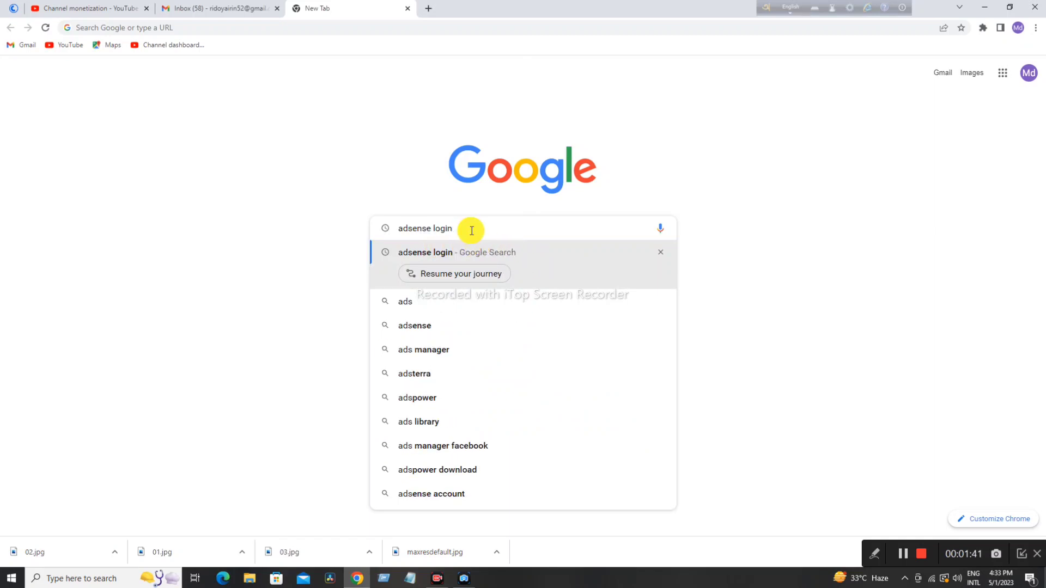
key("Return")
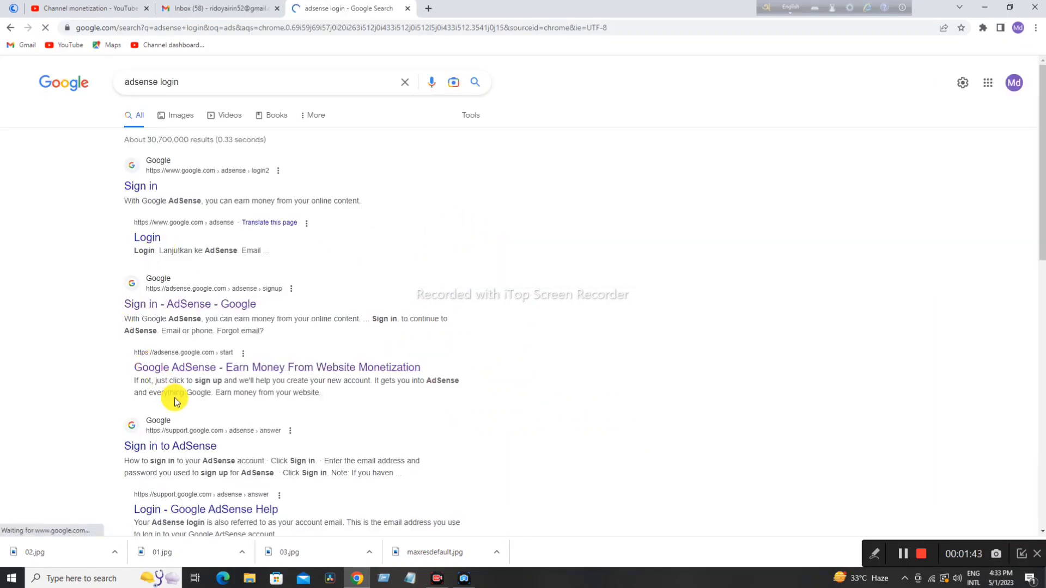
left_click(184, 369)
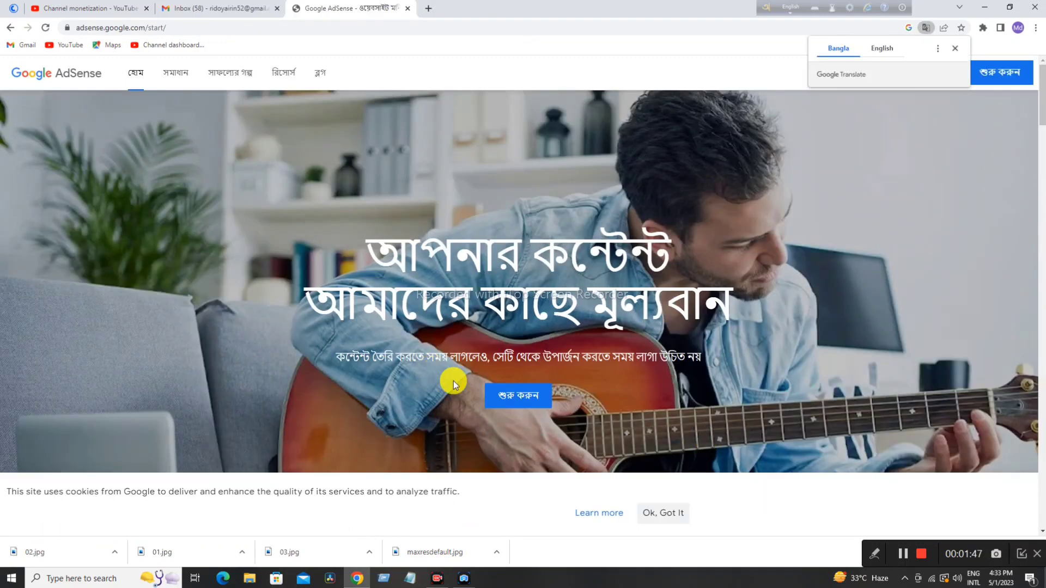
Sign in via Get started and open the AdSense for YouTube dashboard.
left_click(509, 393)
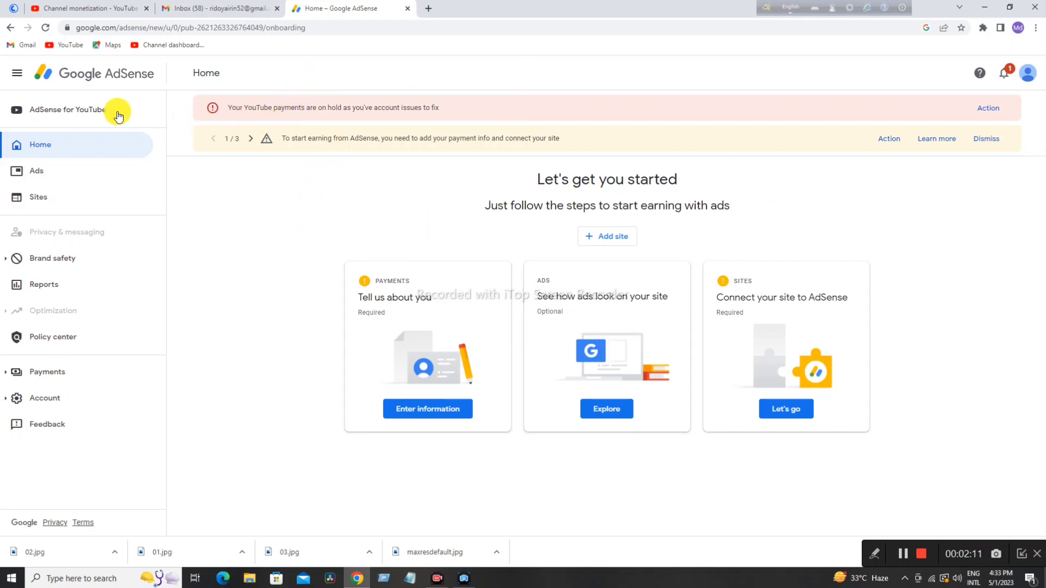
left_click(60, 117)
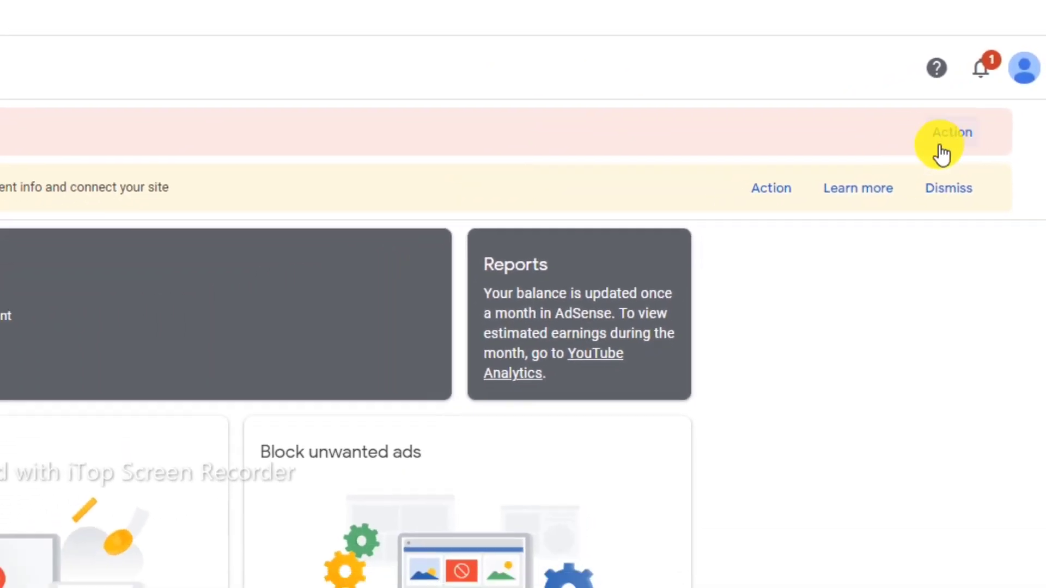
Follow the on-hold banner's Action link and scroll to the Verify now notice.
left_click(942, 142)
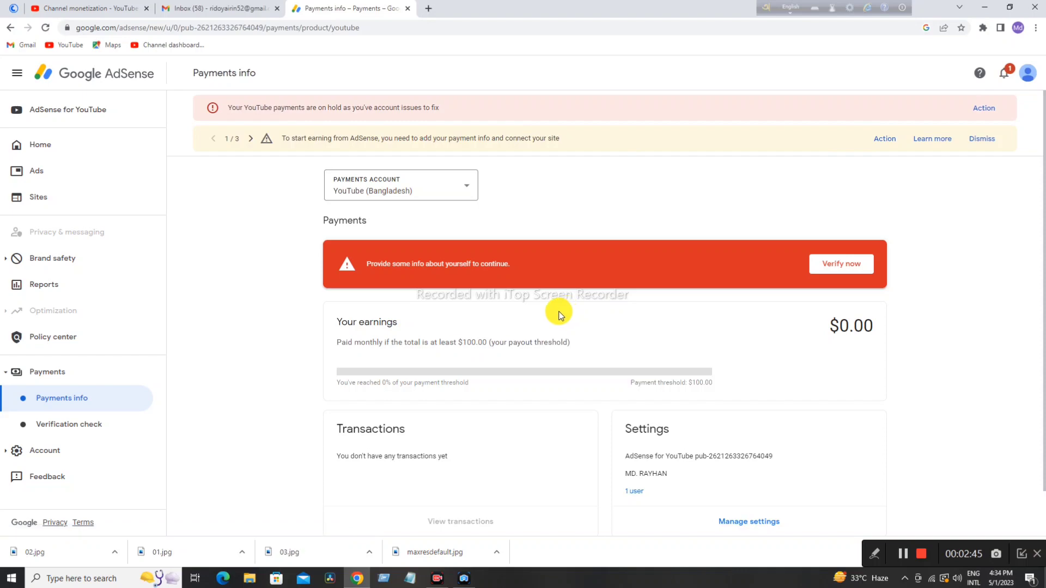
scroll(675, 319, "down", 1)
scroll(675, 318, "down", 1)
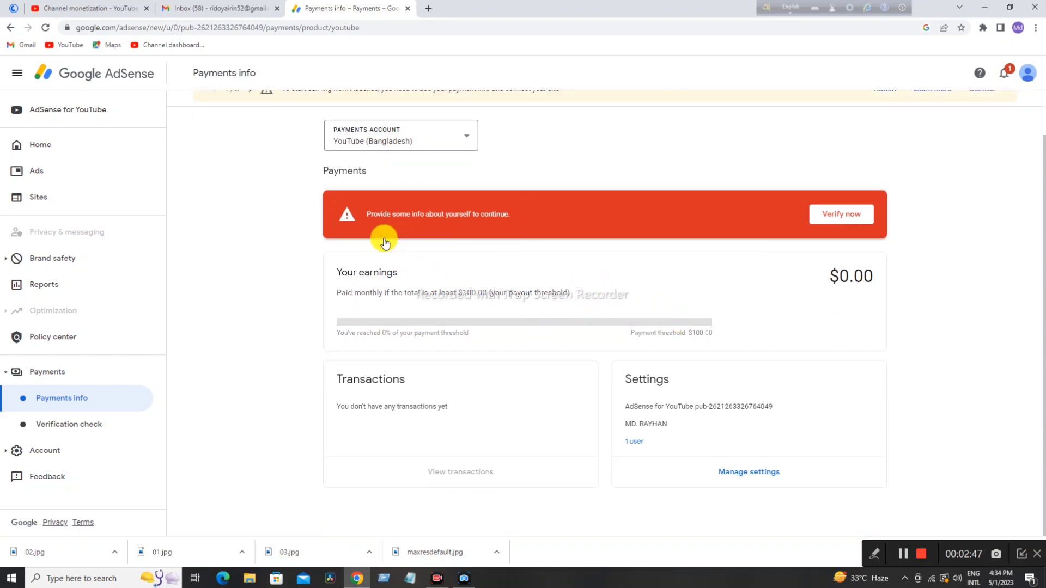
scroll(384, 243, "up", 2)
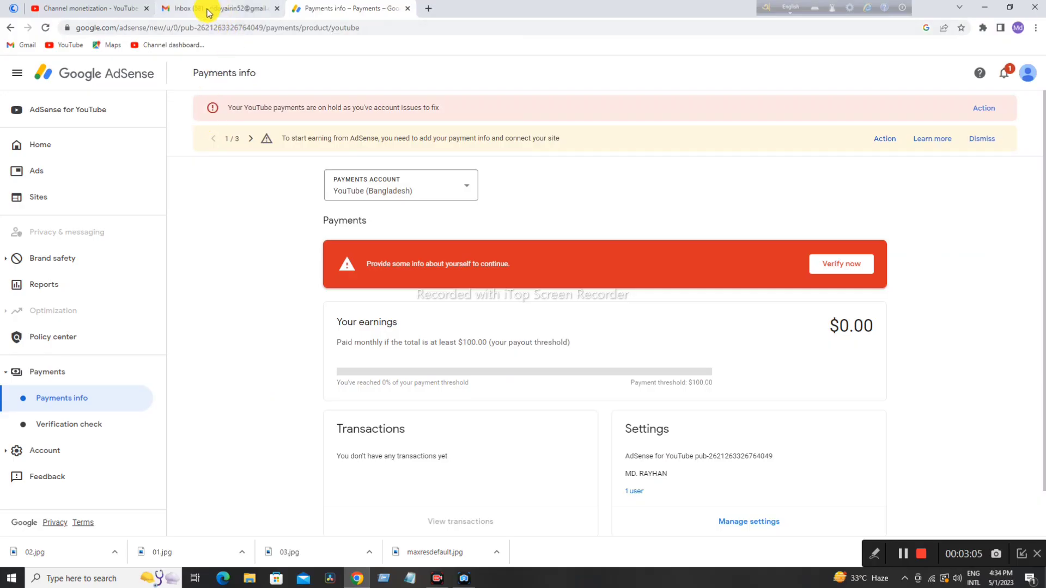
Open the 'You need to verify your identity' email and highlight its document tips.
left_click(207, 12)
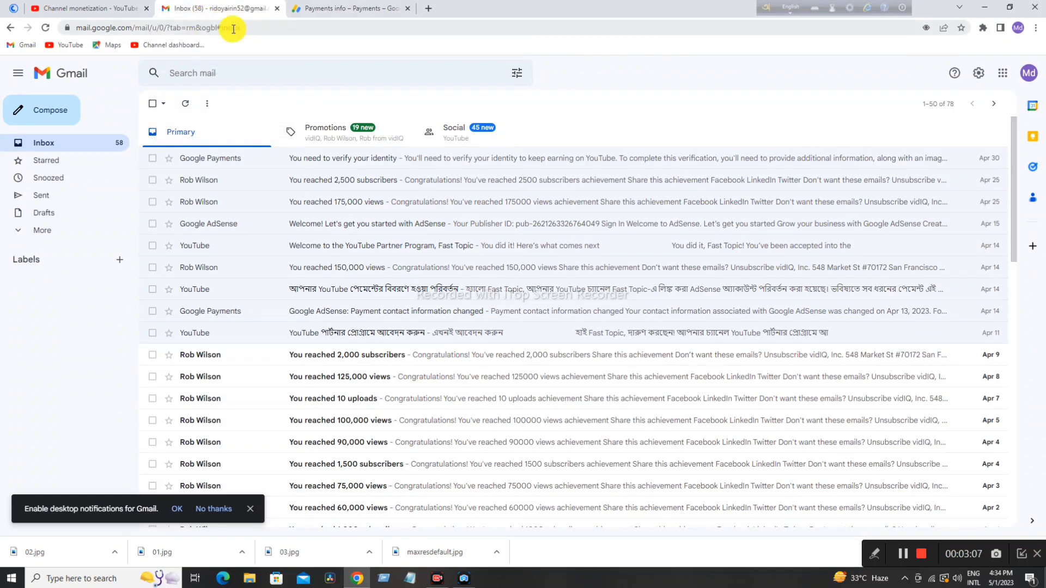
left_click(325, 162)
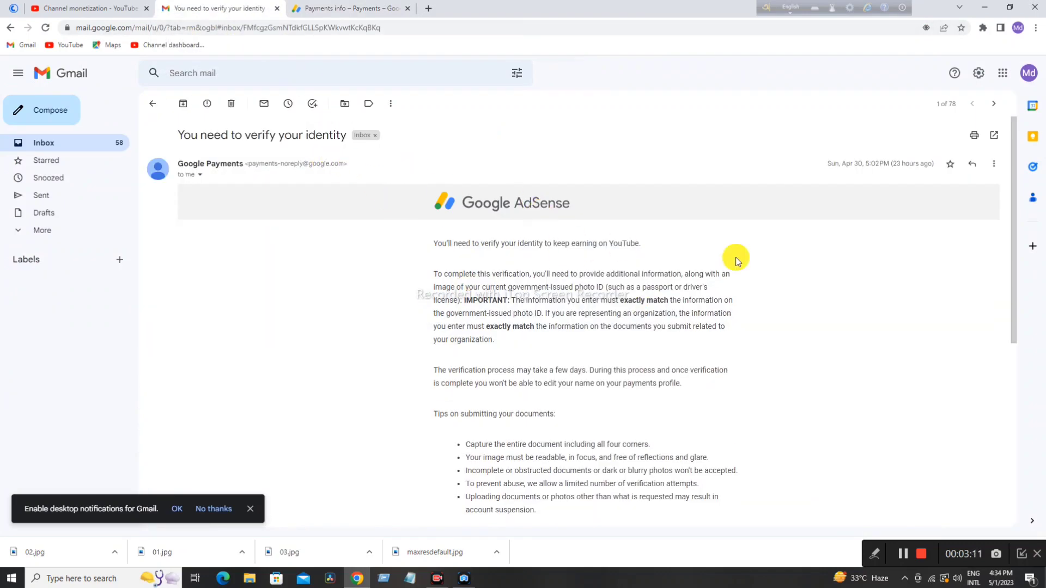
scroll(629, 314, "down", 3)
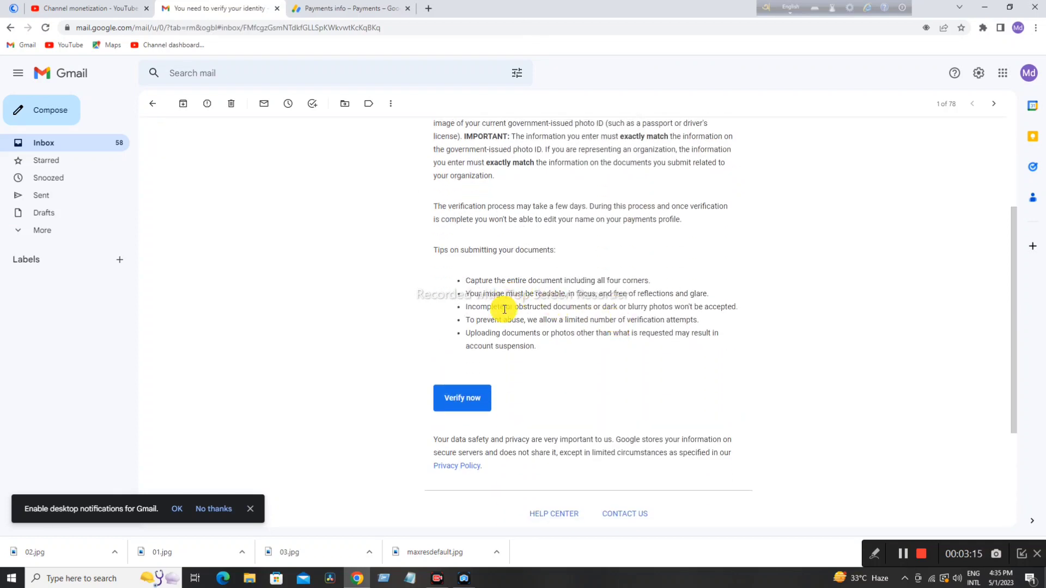
scroll(481, 289, "up", 3)
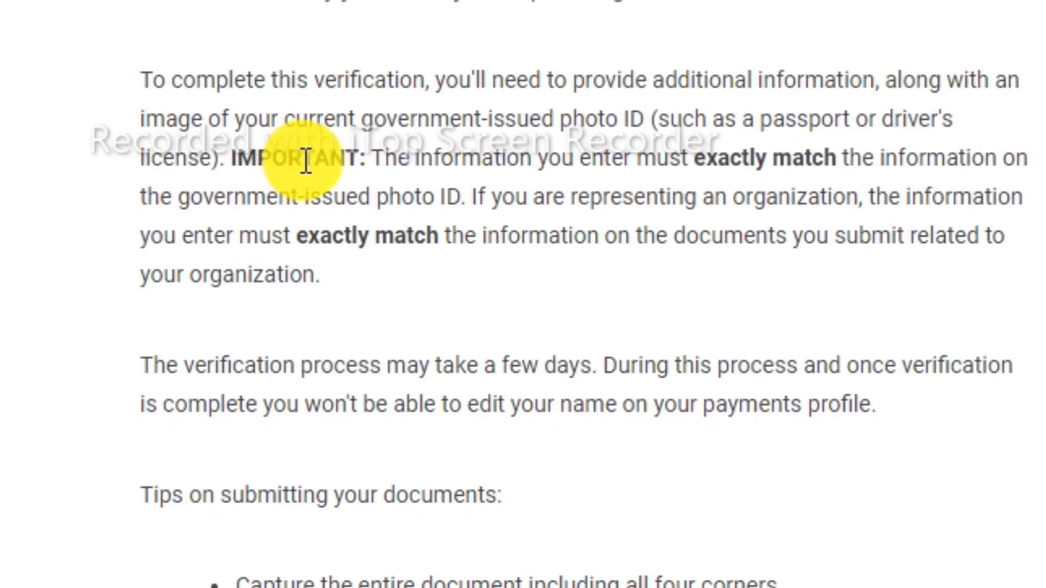
scroll(618, 381, "down", 3)
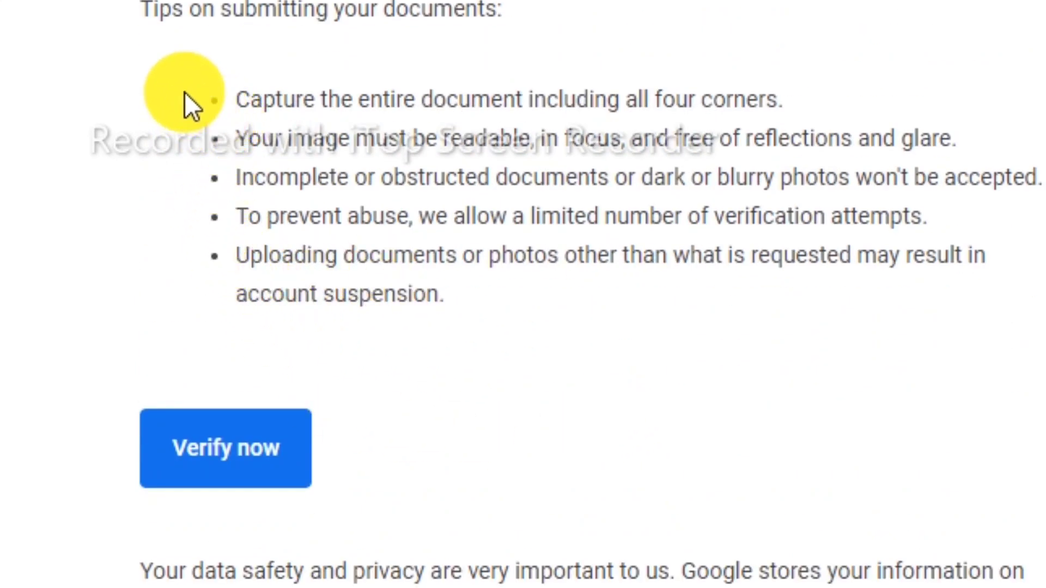
left_click_drag(187, 98, 456, 303)
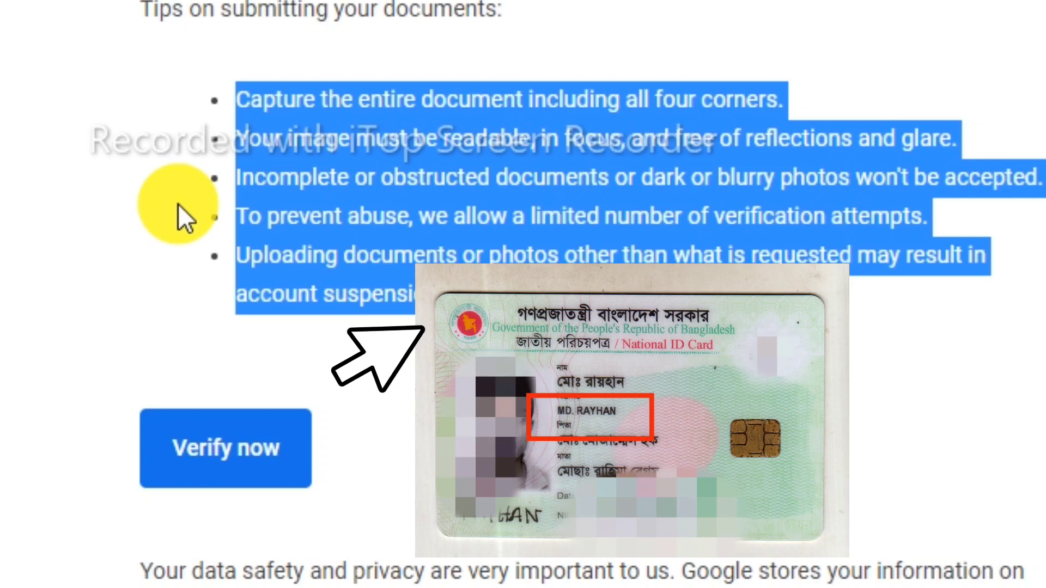
Clear the highlighted tips and scroll back up through the verification email.
left_click(245, 222)
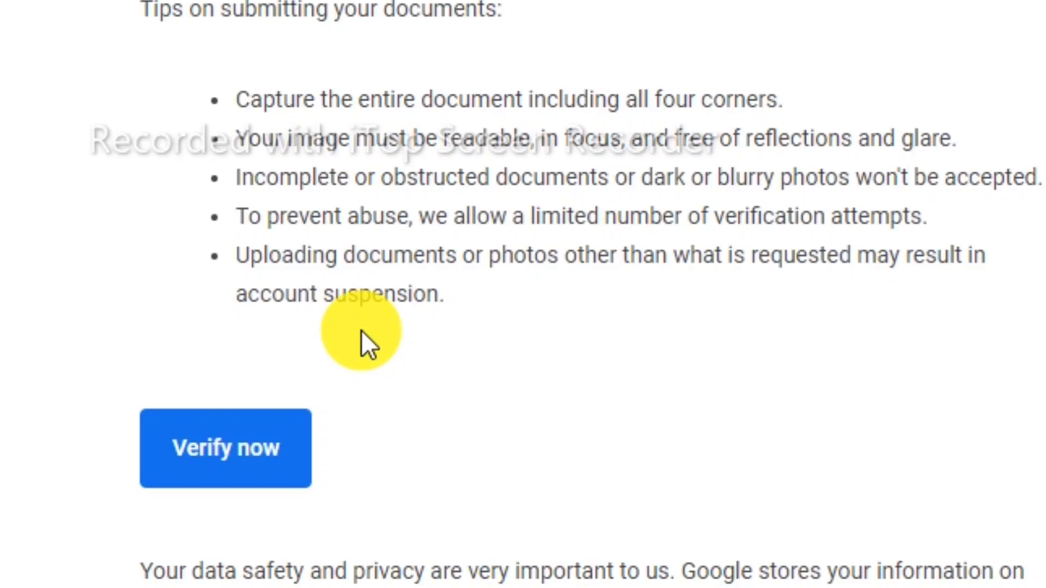
scroll(514, 164, "up", 5)
Return via the YouTube Studio tab to the 'Payments info – Google AdSense' tab.
left_click(67, 7)
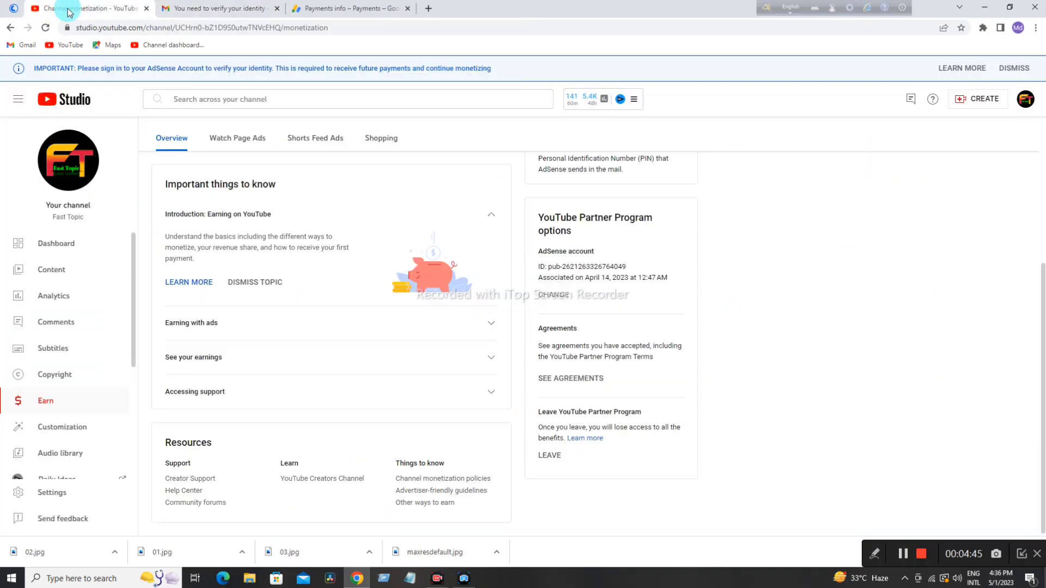
left_click(335, 8)
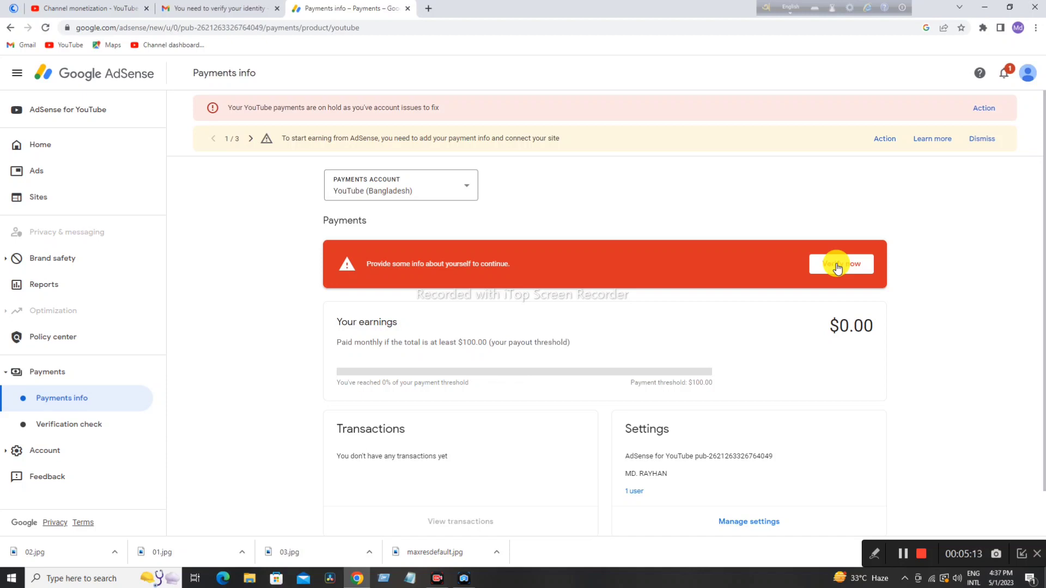
Choose Verify now, review accepted IDs, accept the ID data processing terms, and start verification.
left_click(853, 265)
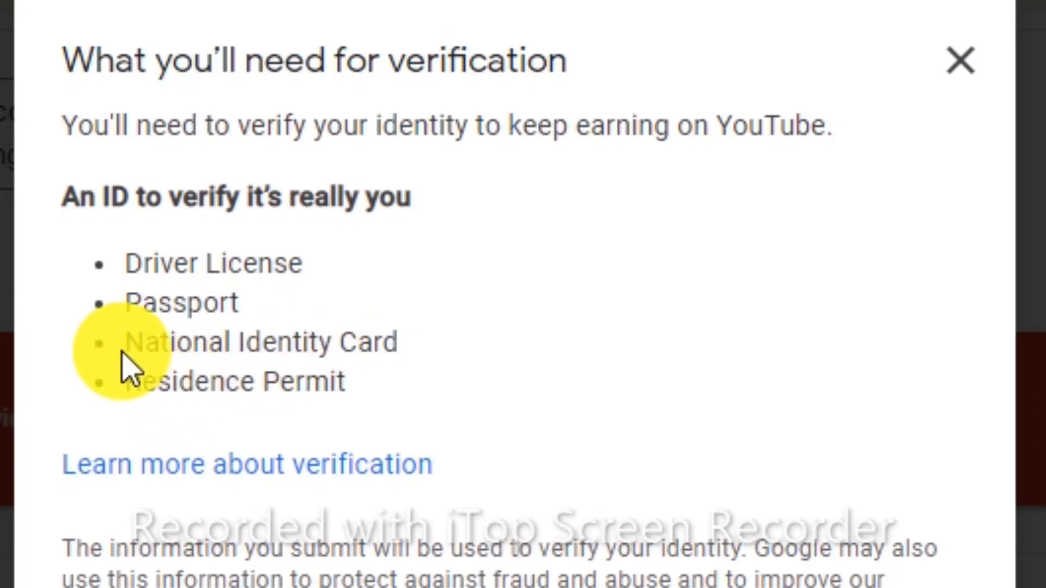
left_click_drag(130, 346, 402, 346)
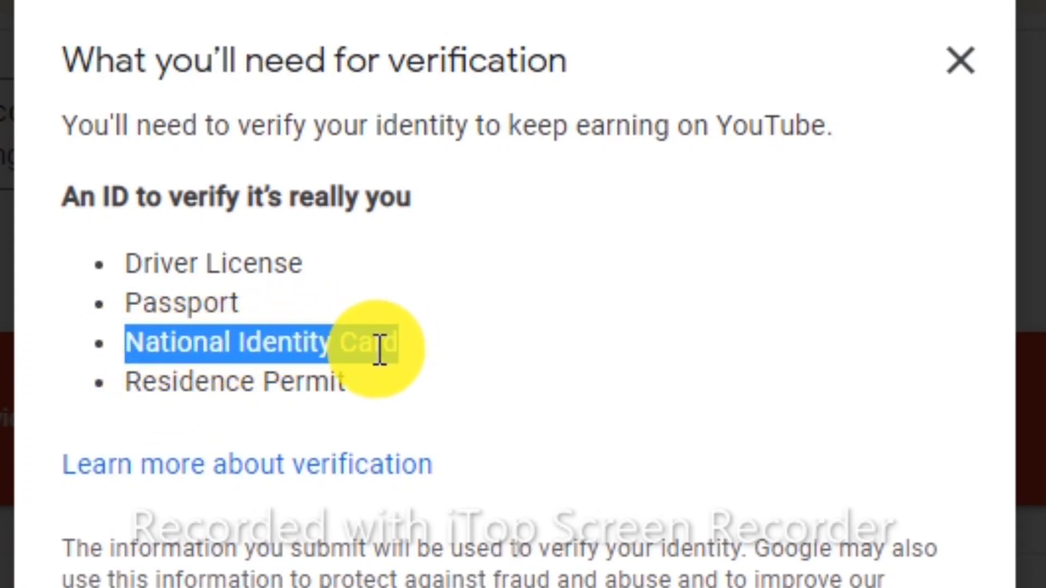
left_click(334, 341)
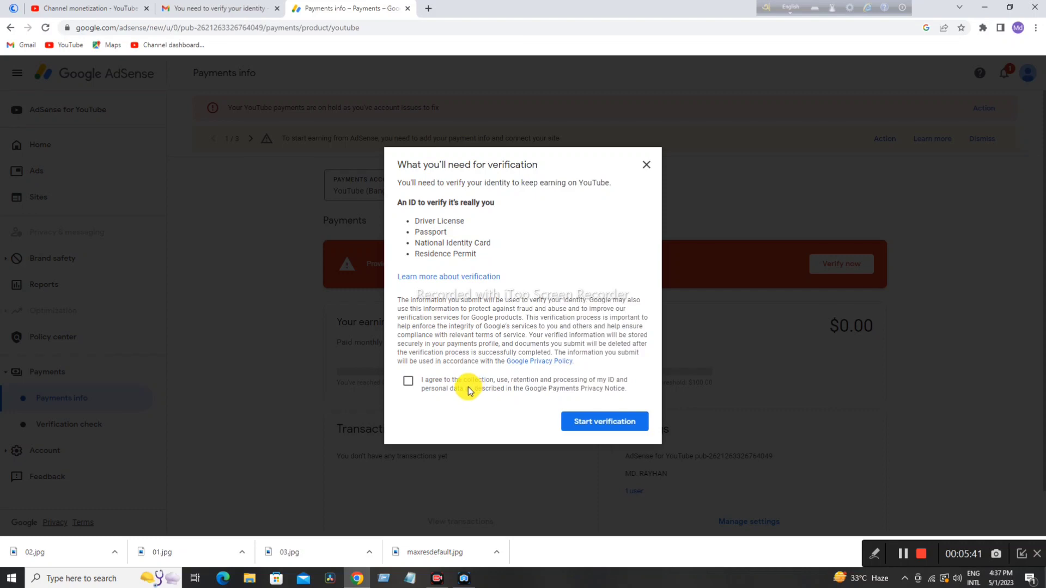
left_click(408, 381)
left_click(595, 423)
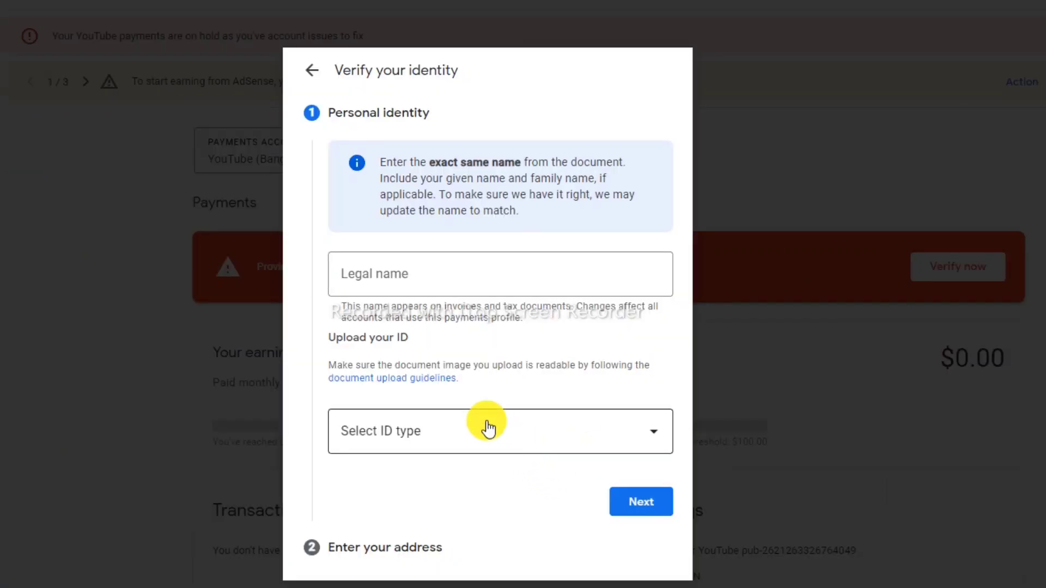
Fill the Legal name field with the saved full-name suggestion.
left_click(402, 274)
left_click(402, 274)
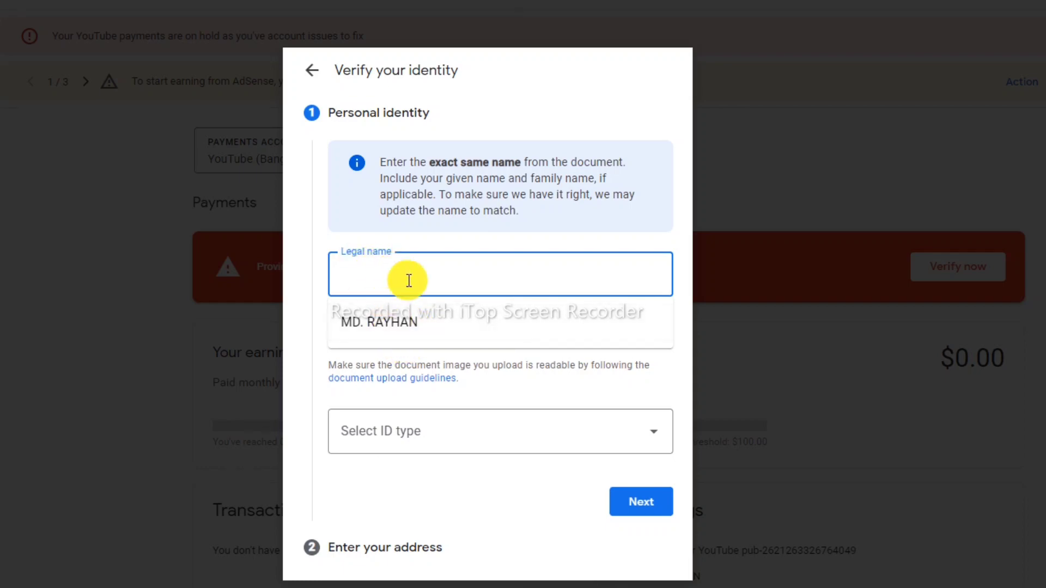
left_click(483, 335)
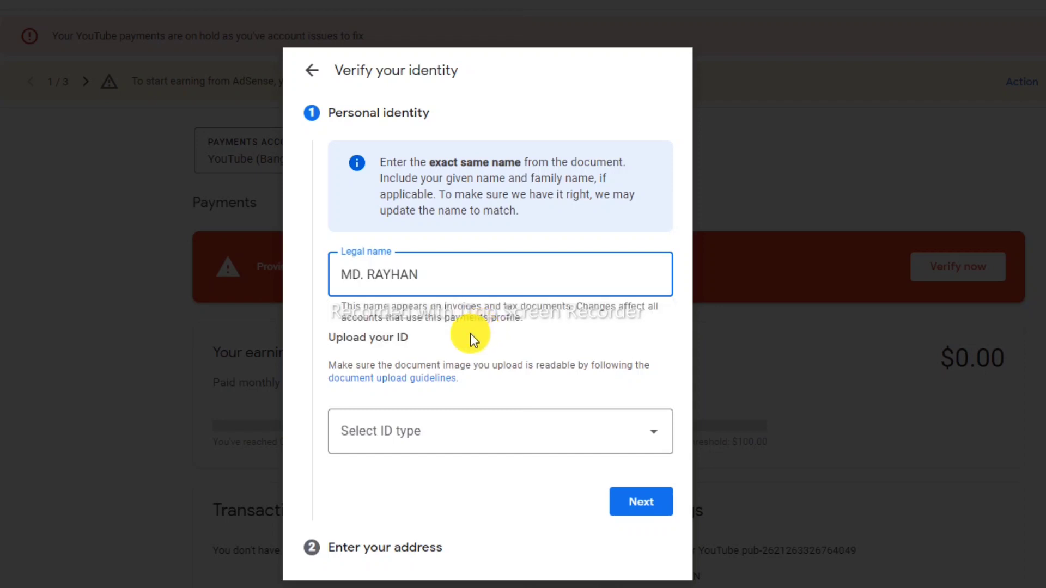
Set ID type to National Identity Card and begin the Front of ID upload.
left_click(656, 435)
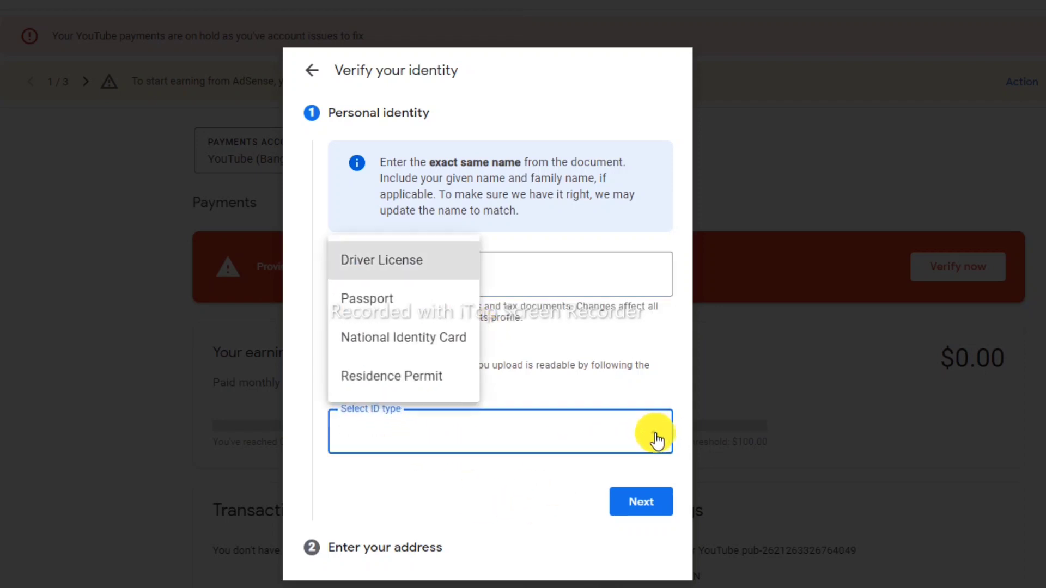
left_click(406, 346)
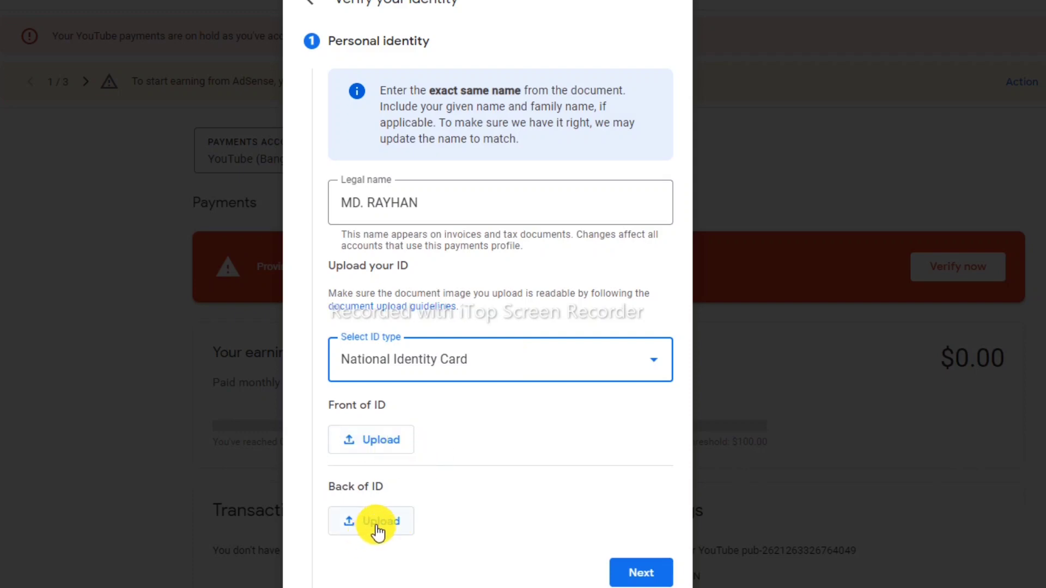
left_click(363, 447)
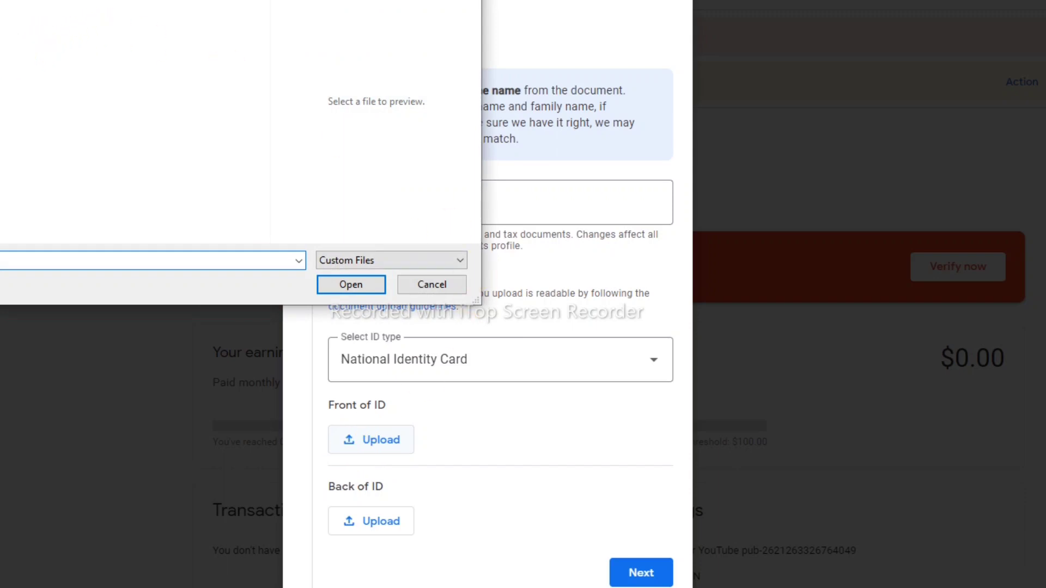
Cancel the file picker and preview 'front part.jpg' from the desktop id folder.
left_click(412, 285)
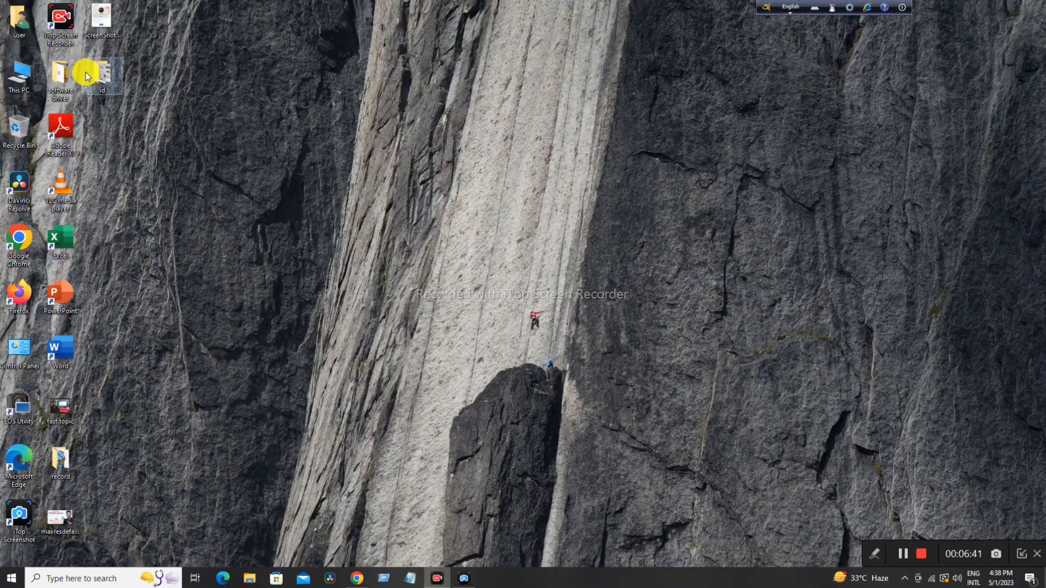
double_click(100, 72)
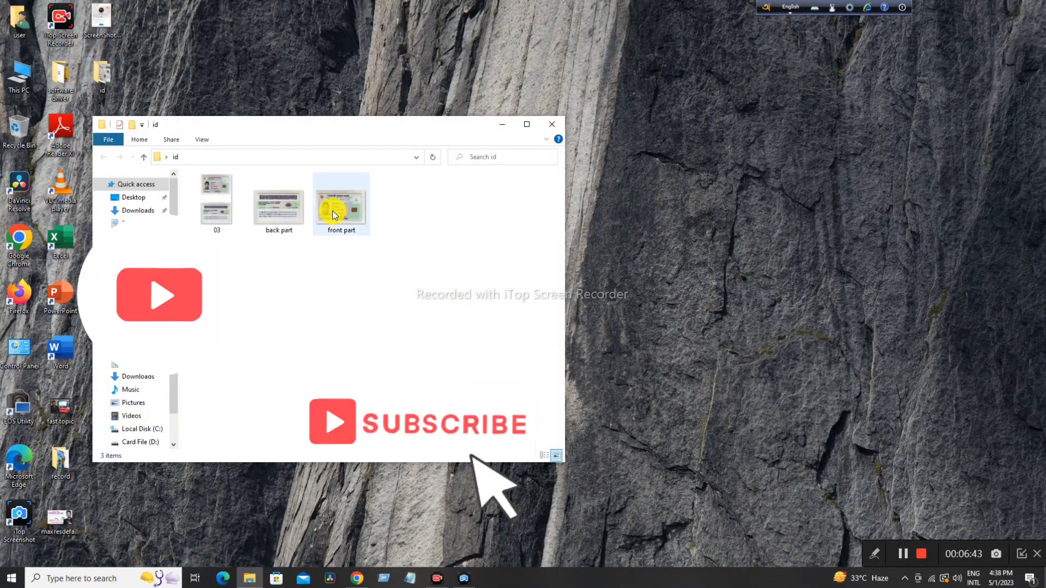
double_click(329, 214)
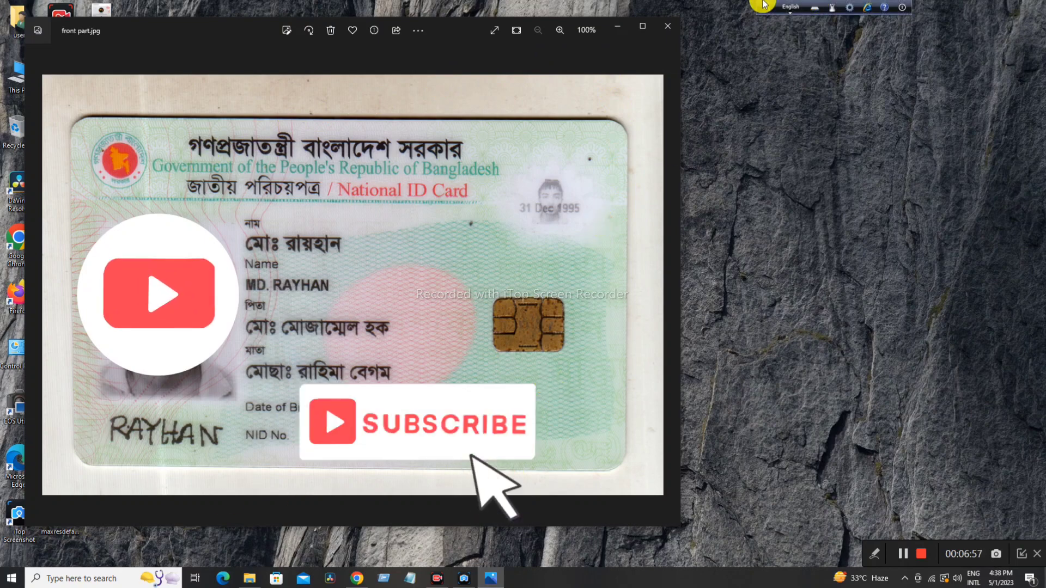
left_click(667, 26)
Upload front part.jpg from Desktop > id as the Front of ID image.
left_click(357, 578)
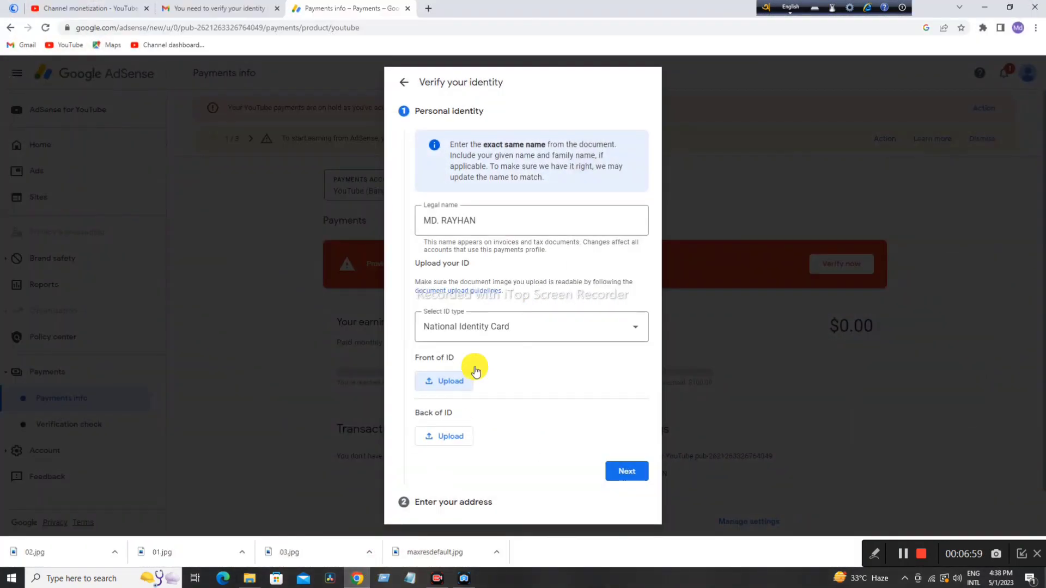
left_click(434, 383)
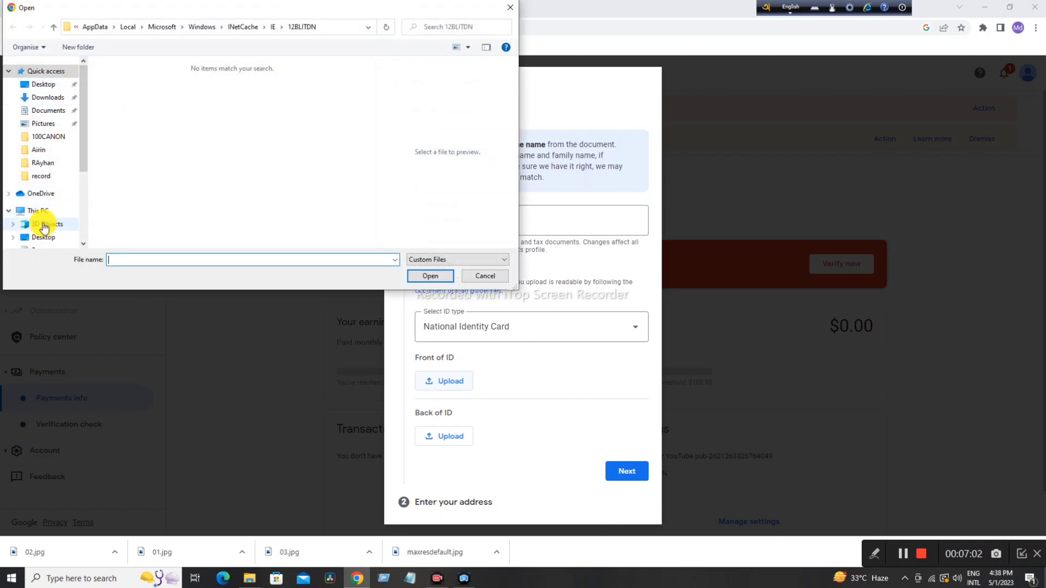
left_click(38, 84)
double_click(127, 90)
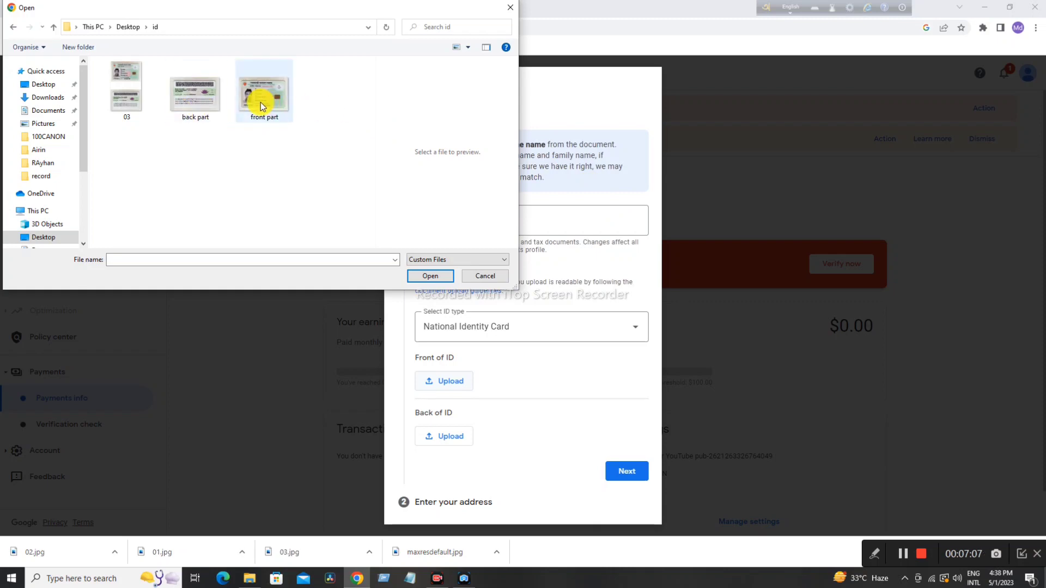
left_click(261, 99)
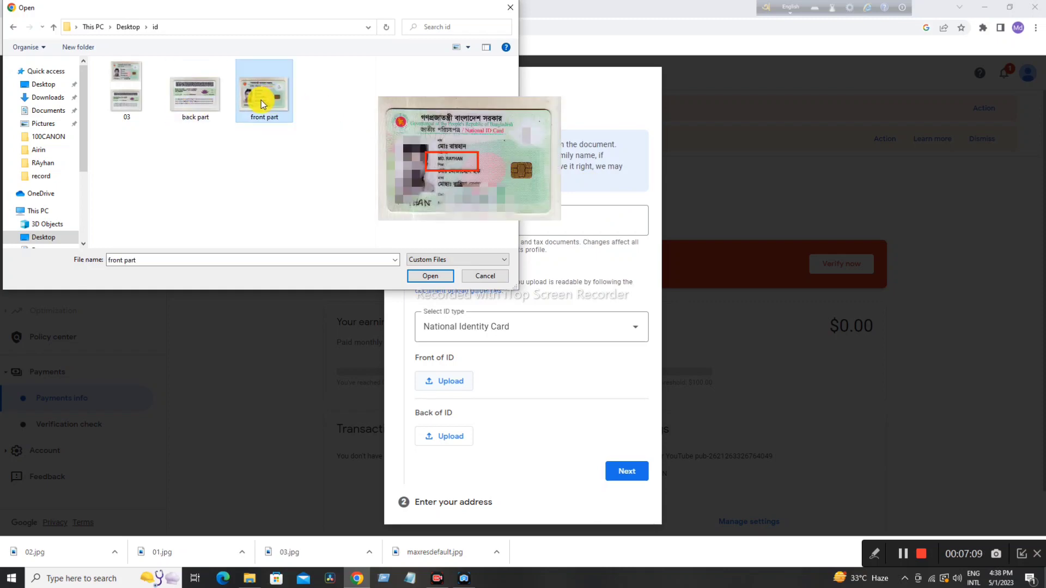
left_click(428, 276)
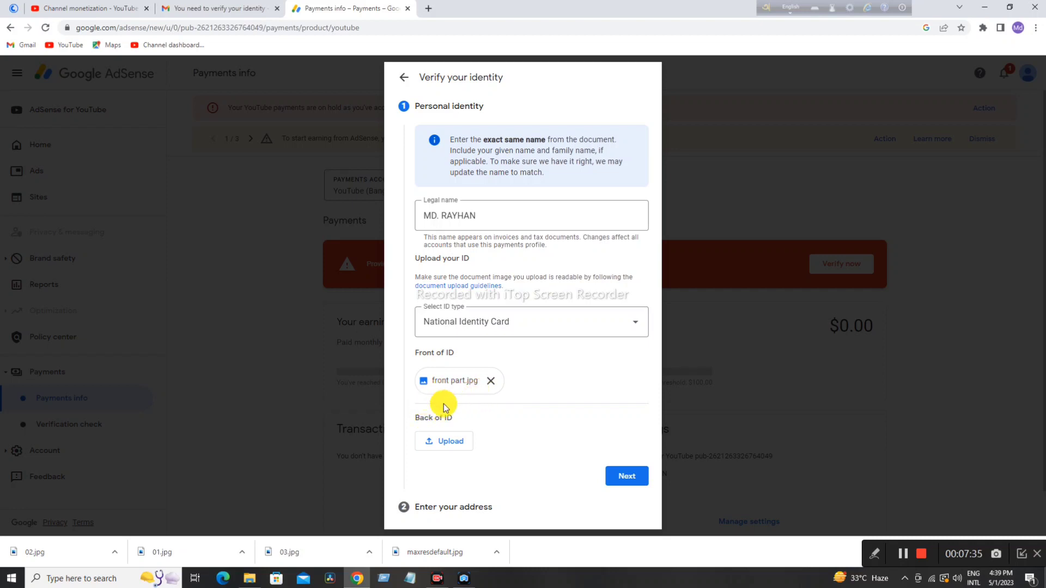
Upload back part.jpg as the Back of ID image and continue to the address step.
left_click(430, 442)
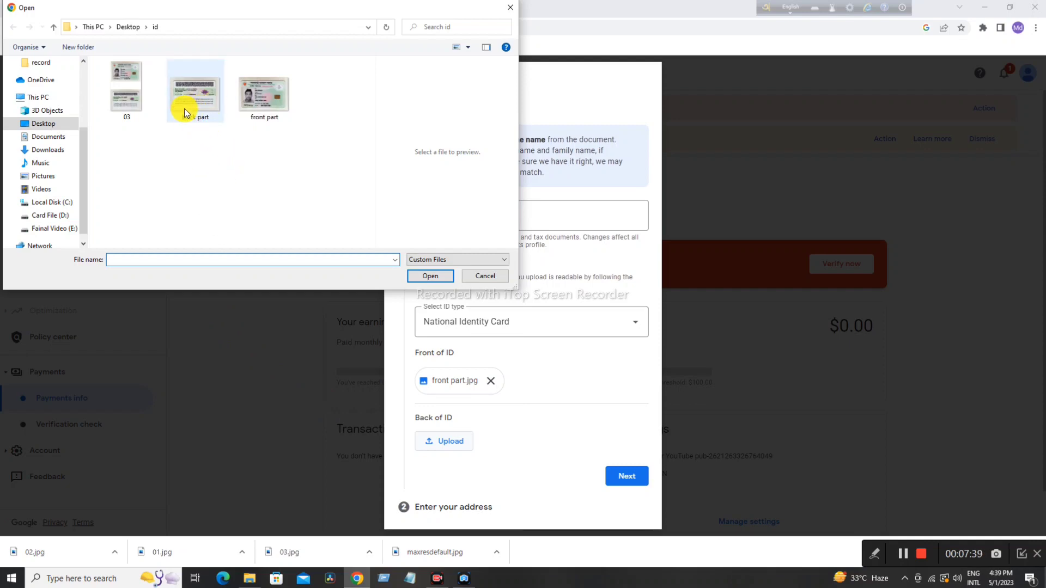
left_click(191, 108)
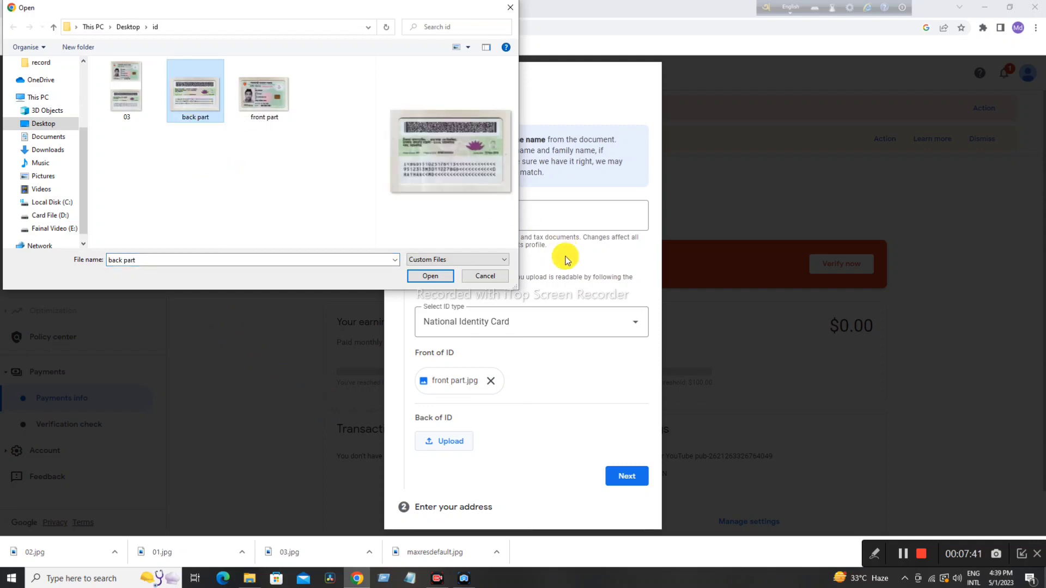
left_click(429, 276)
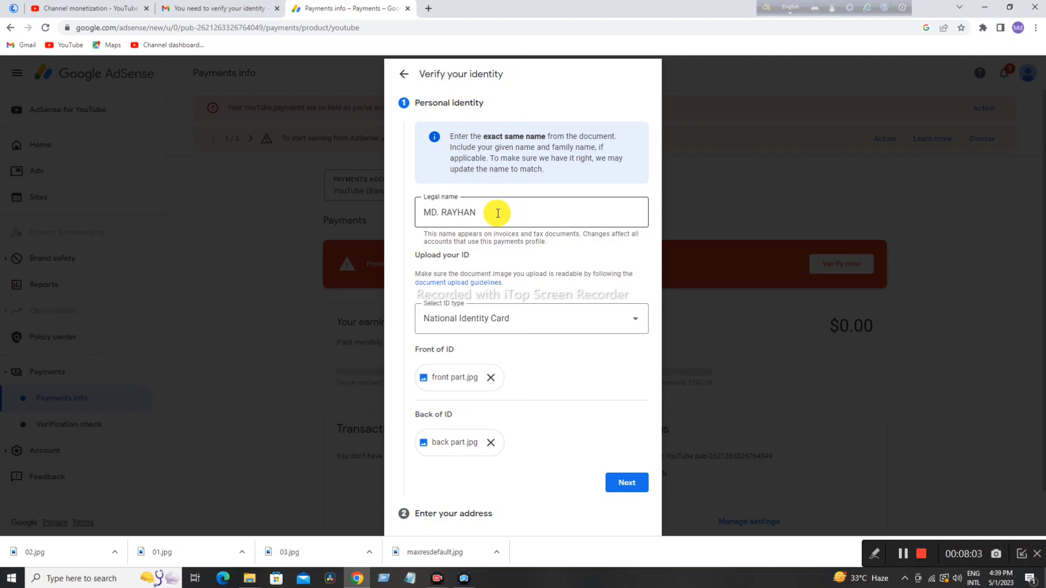
left_click(623, 484)
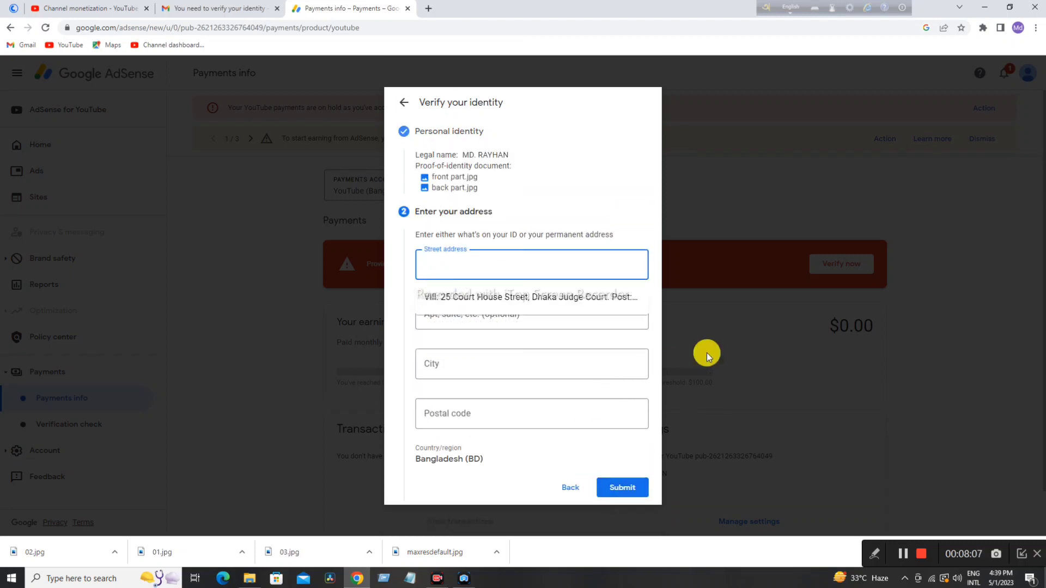
Autofill the saved Bangladesh address (Dhaka, postal code 1100) and submit it for verification.
left_click(690, 325)
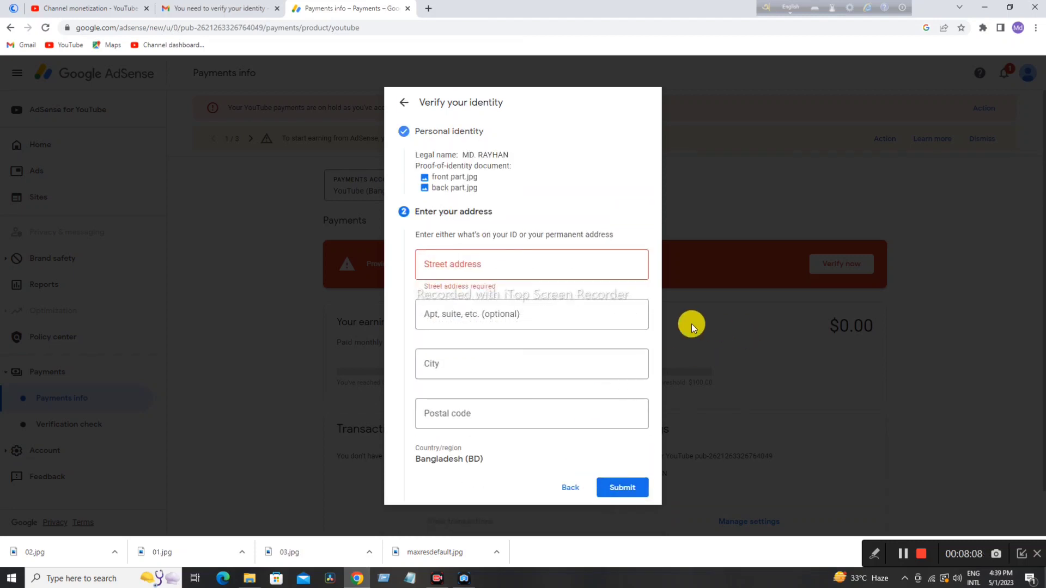
left_click(460, 269)
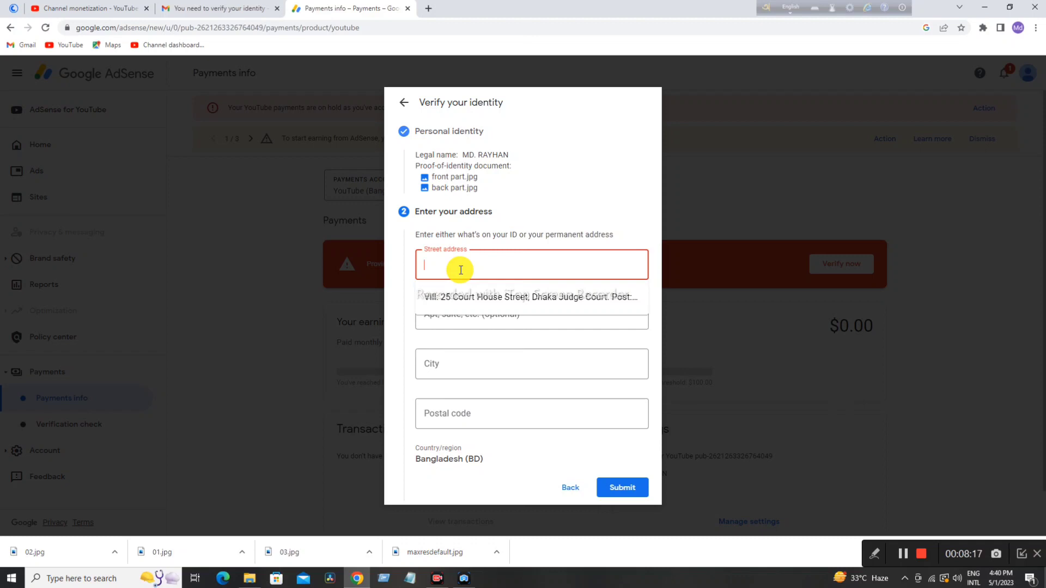
left_click(489, 302)
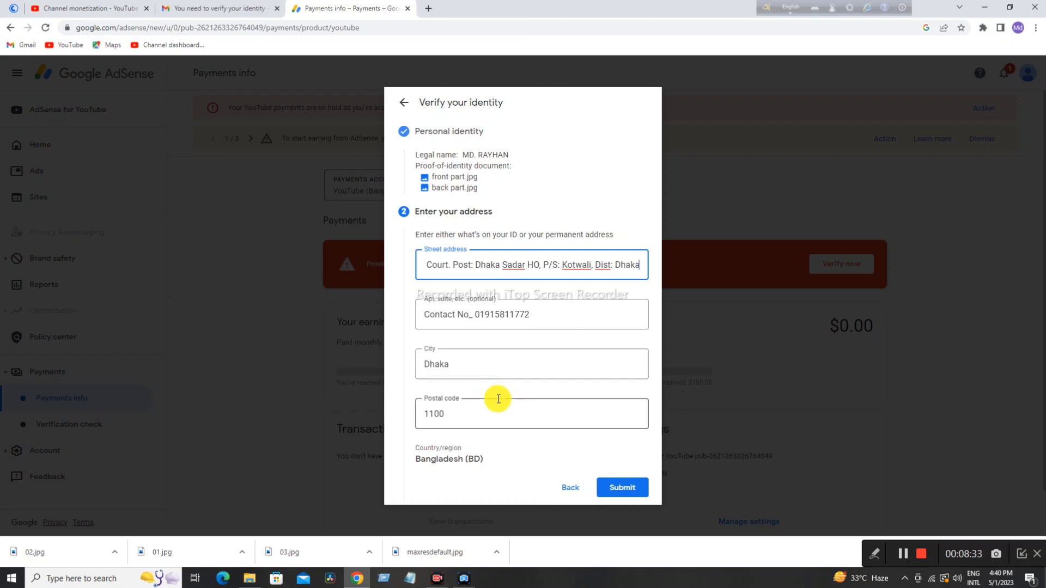
left_click(614, 500)
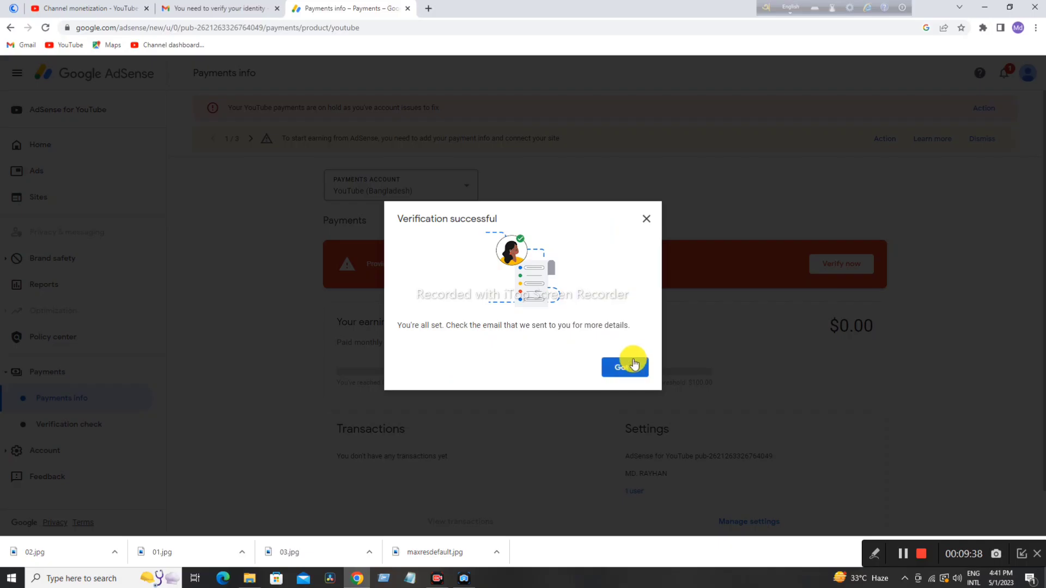
Close the Verification successful message with Got it.
left_click(799, 500)
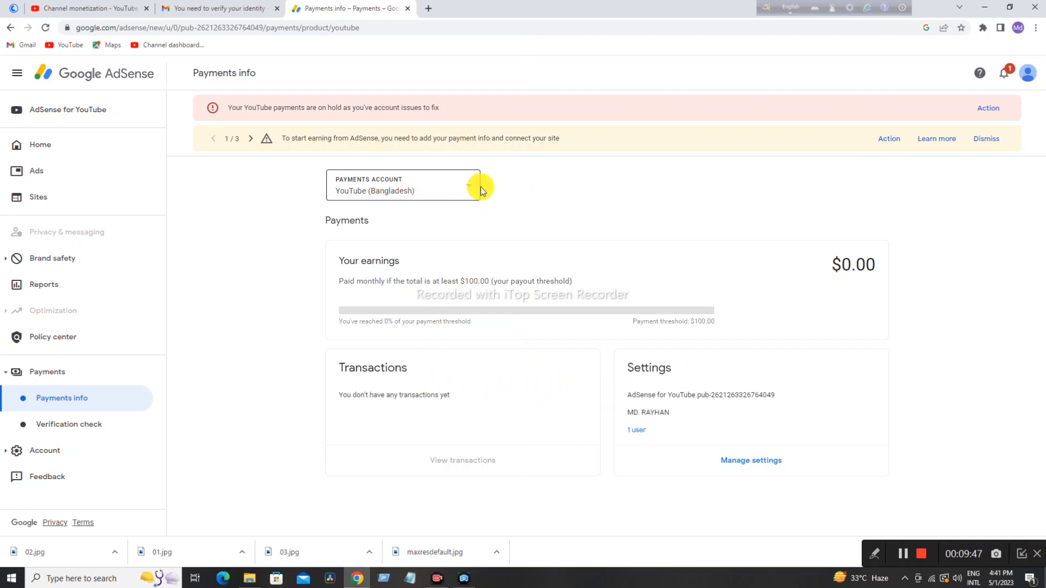
Reload Payments info to clear the on-hold warning, then return to YouTube Studio's monetization tab.
left_click(47, 28)
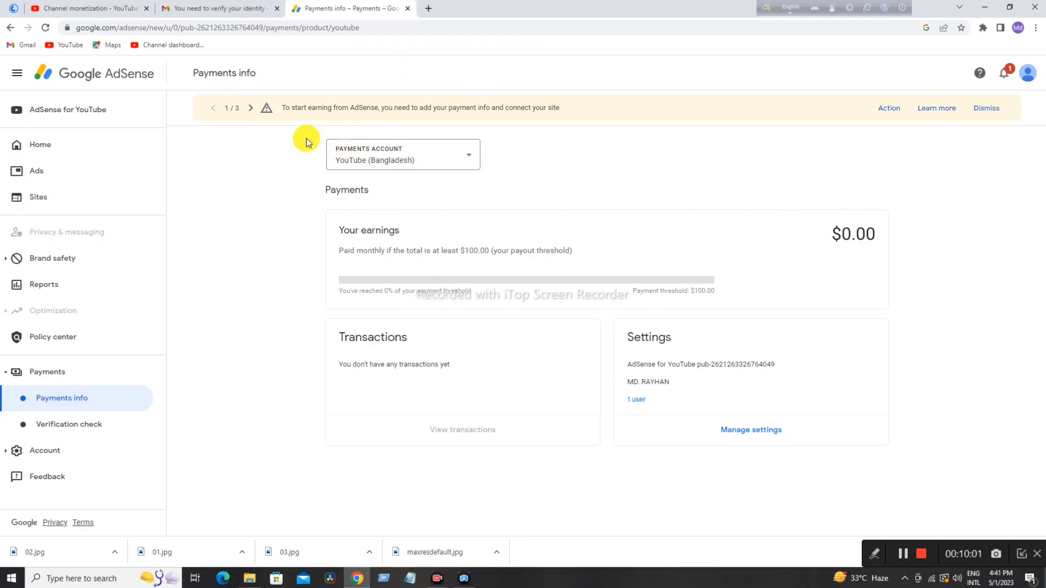
left_click(85, 8)
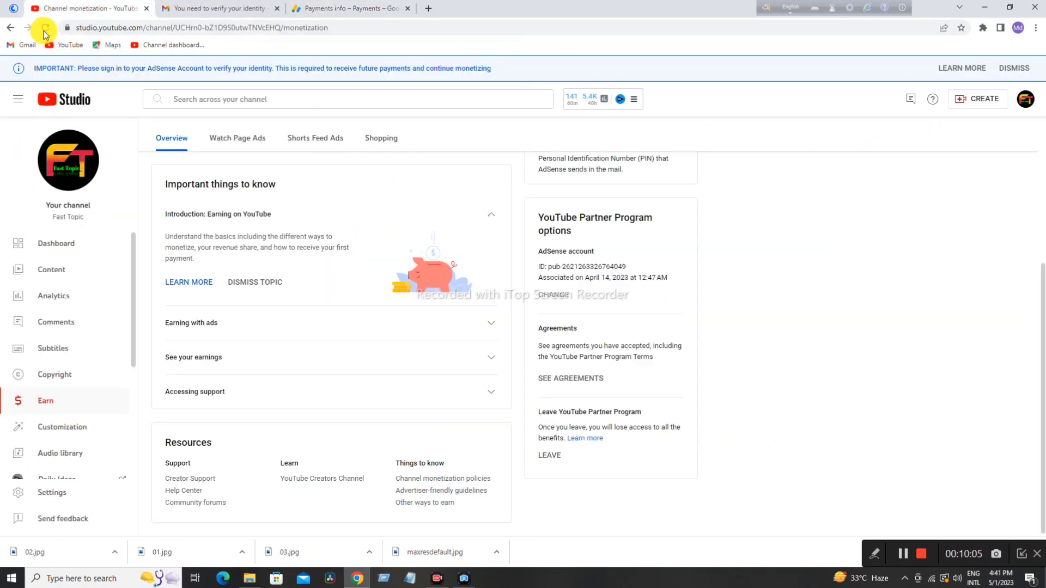
Reload Channel monetization, dismiss the verify-identity notice, and return to the Gmail verification message.
left_click(46, 28)
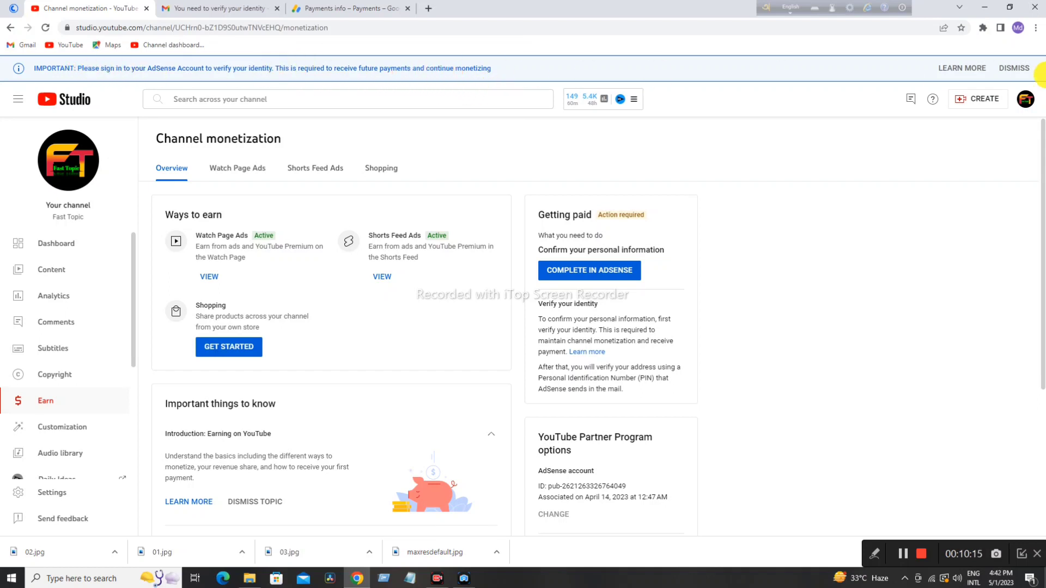
left_click(1013, 69)
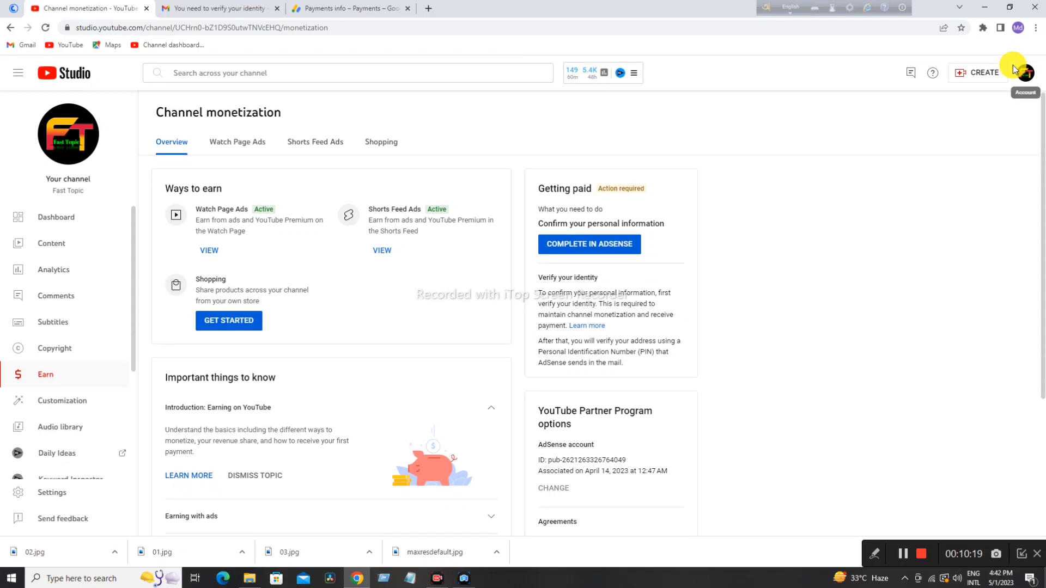
left_click(203, 9)
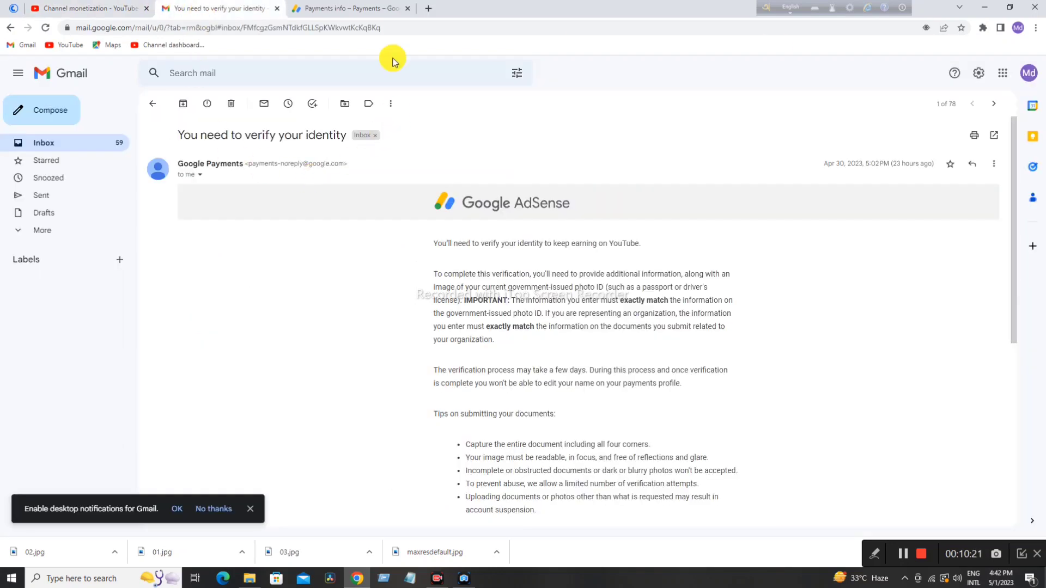
Switch back to the Google AdSense Payments info tab.
left_click(333, 6)
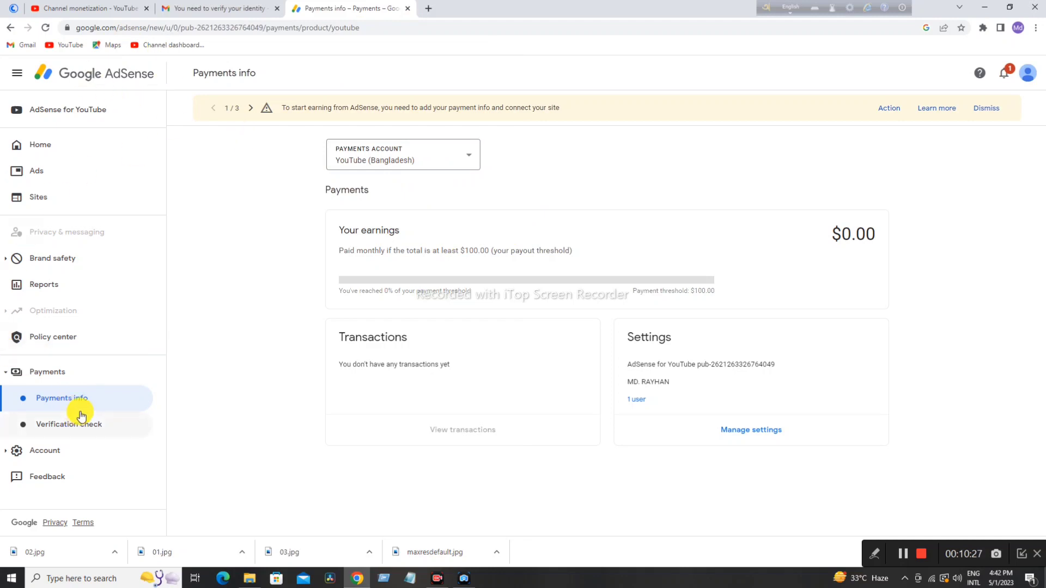
Open Payments > Verification check, where Identity Verification is listed as Completed.
left_click(49, 430)
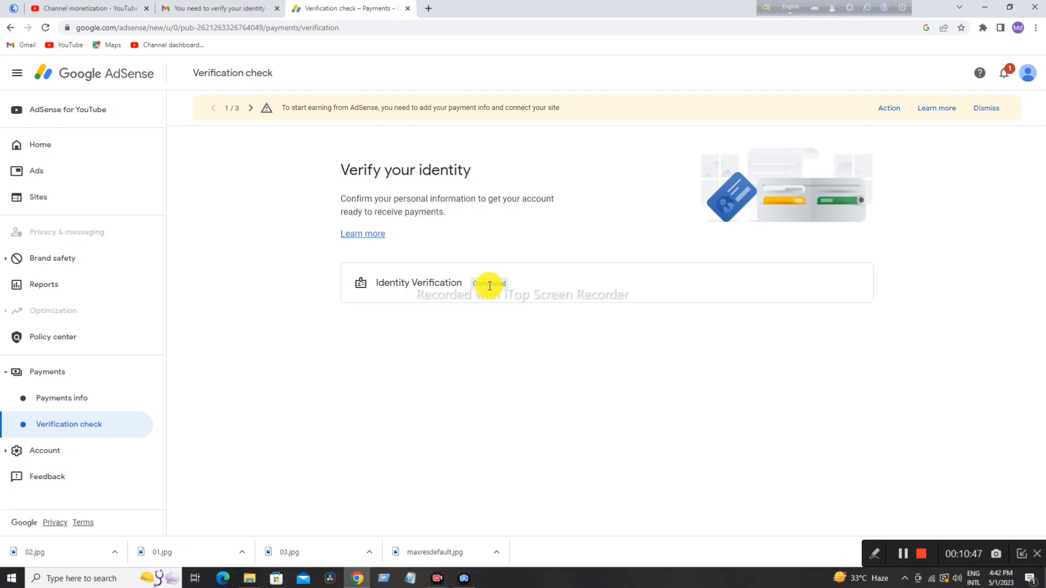
right_click(490, 285)
left_click(368, 348)
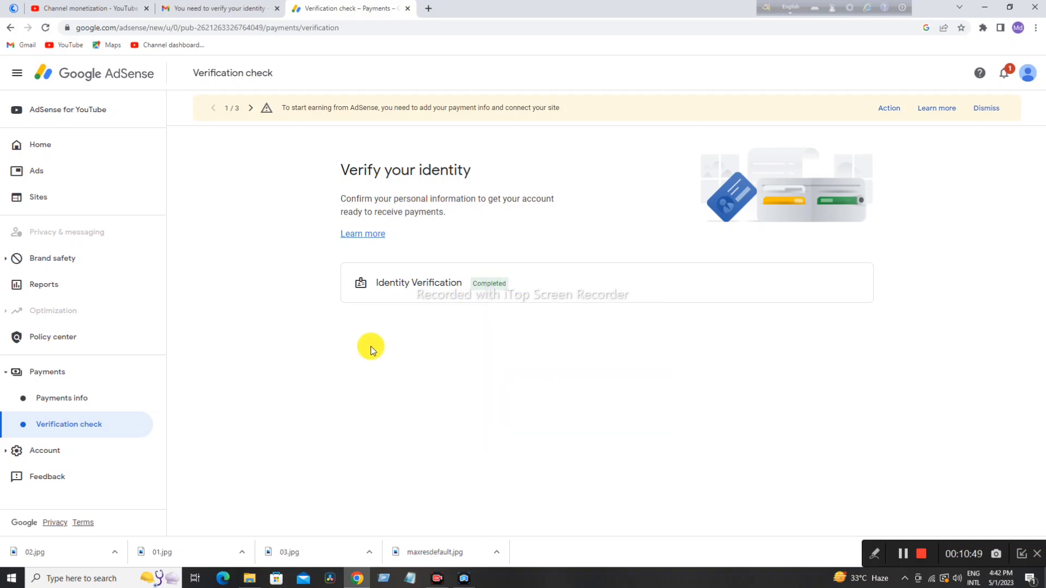